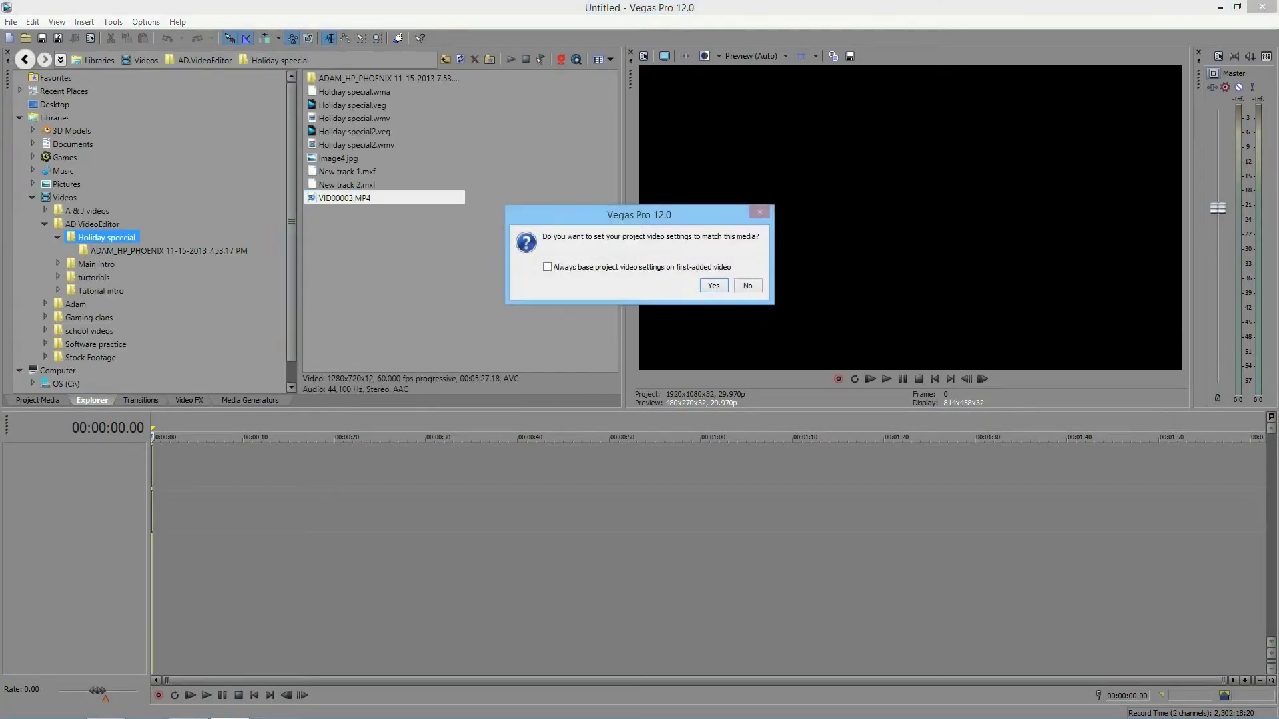
Decline matching project settings, then trim VID00003.MP4 to about its first 45 seconds.
key(n)
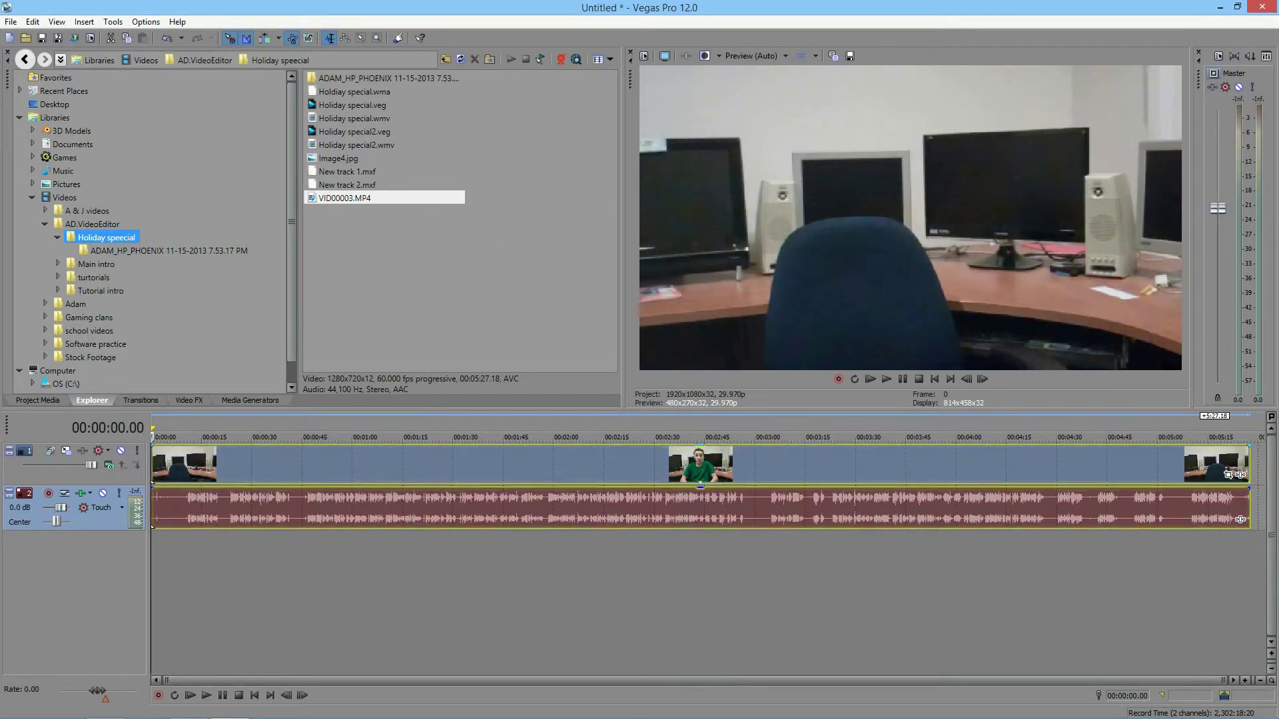
drag(760, 475, 316, 474)
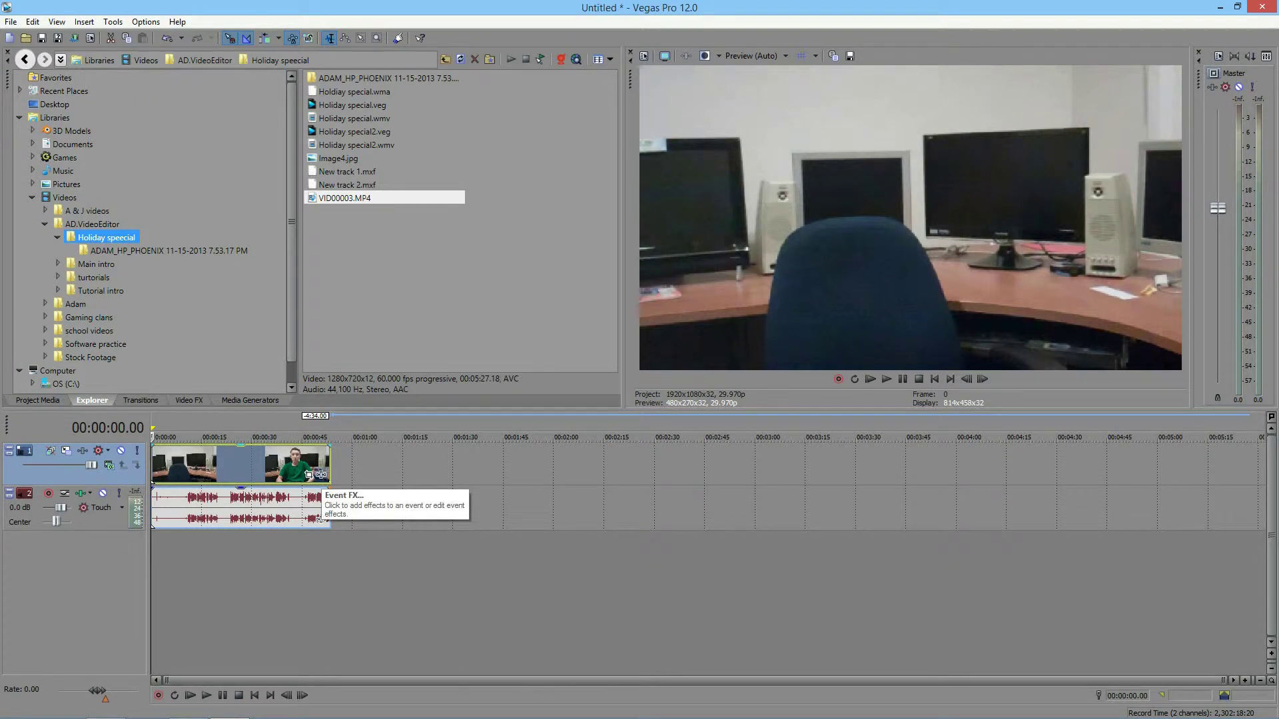
Add Sony Color Balance from the Plug-In Chooser to the VID00003 event, after Pan/Crop.
click(322, 474)
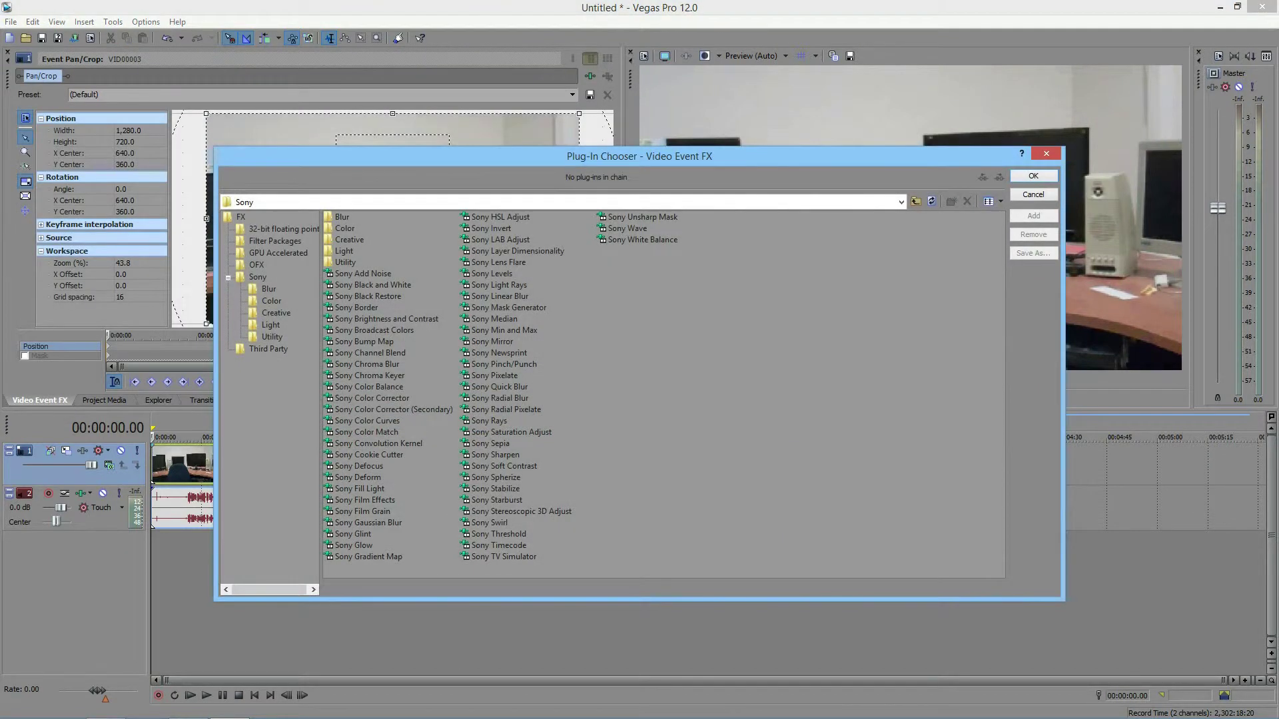
key(Down)
key(Down)
key(Down)
key(Down)
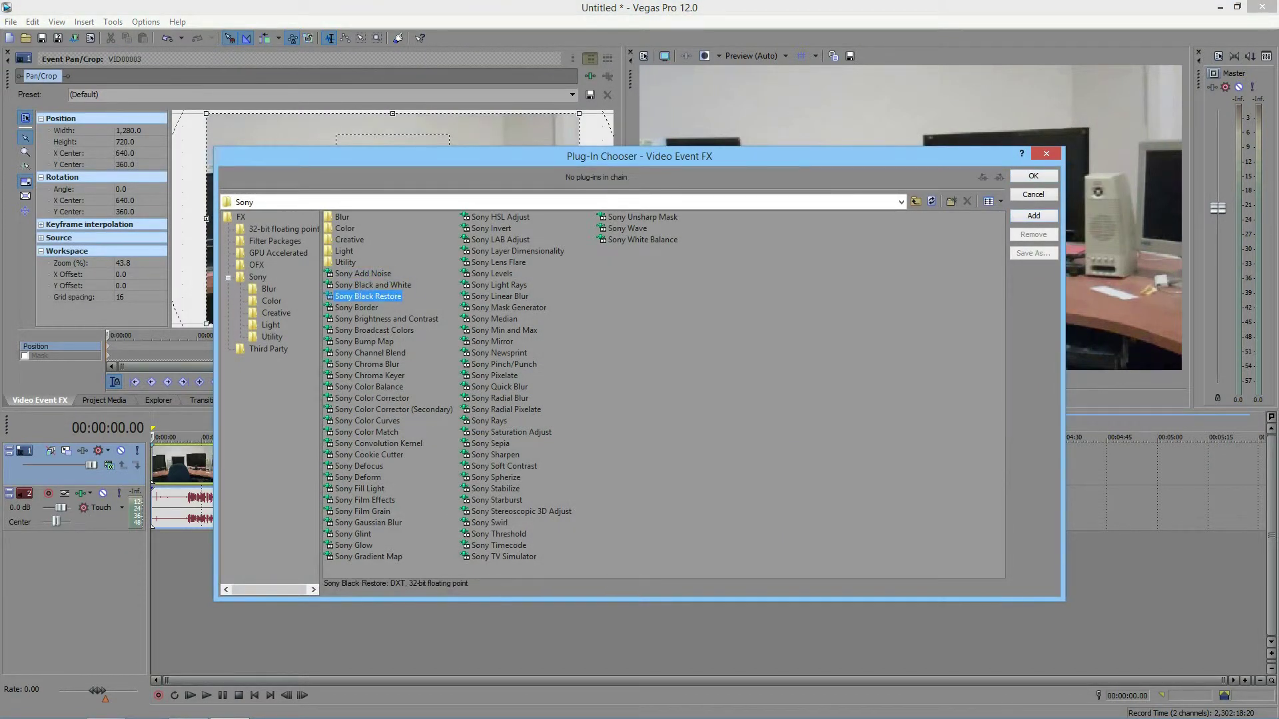
key(Down)
key(Down)
key(Down)
key(Down)
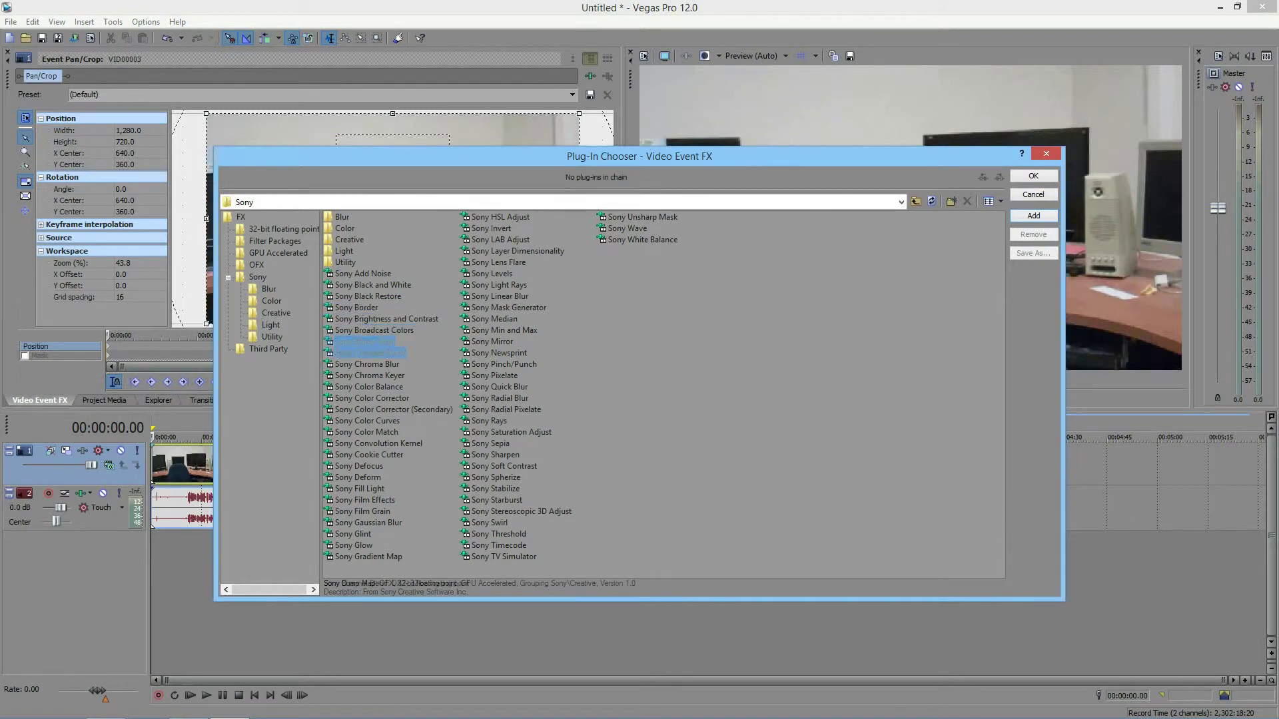
key(Down)
key(Down)
key(Down)
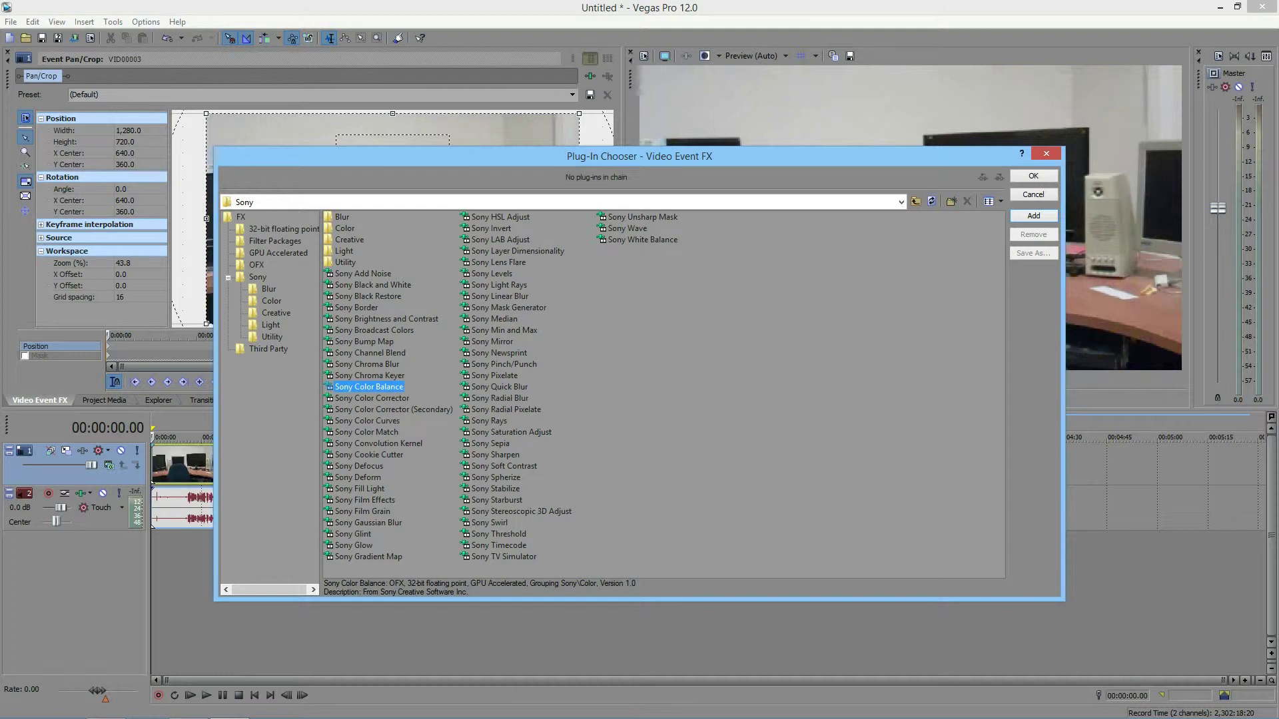
key(Return)
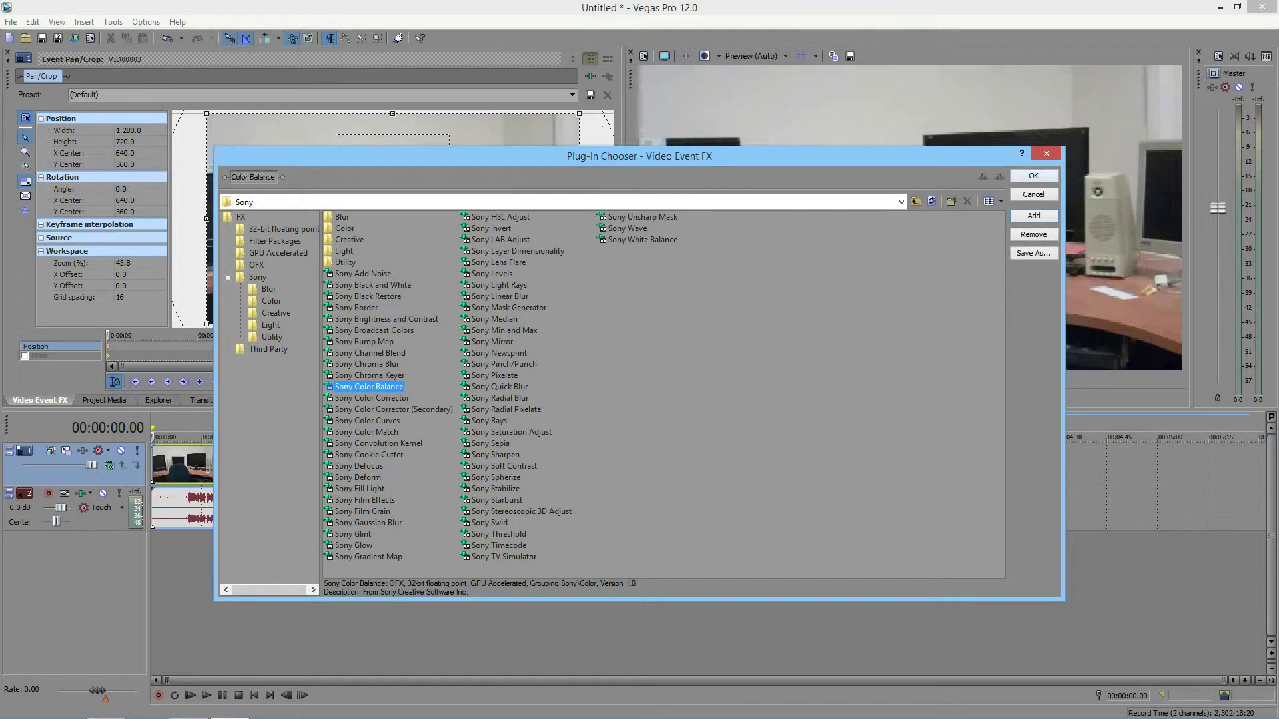
key(Return)
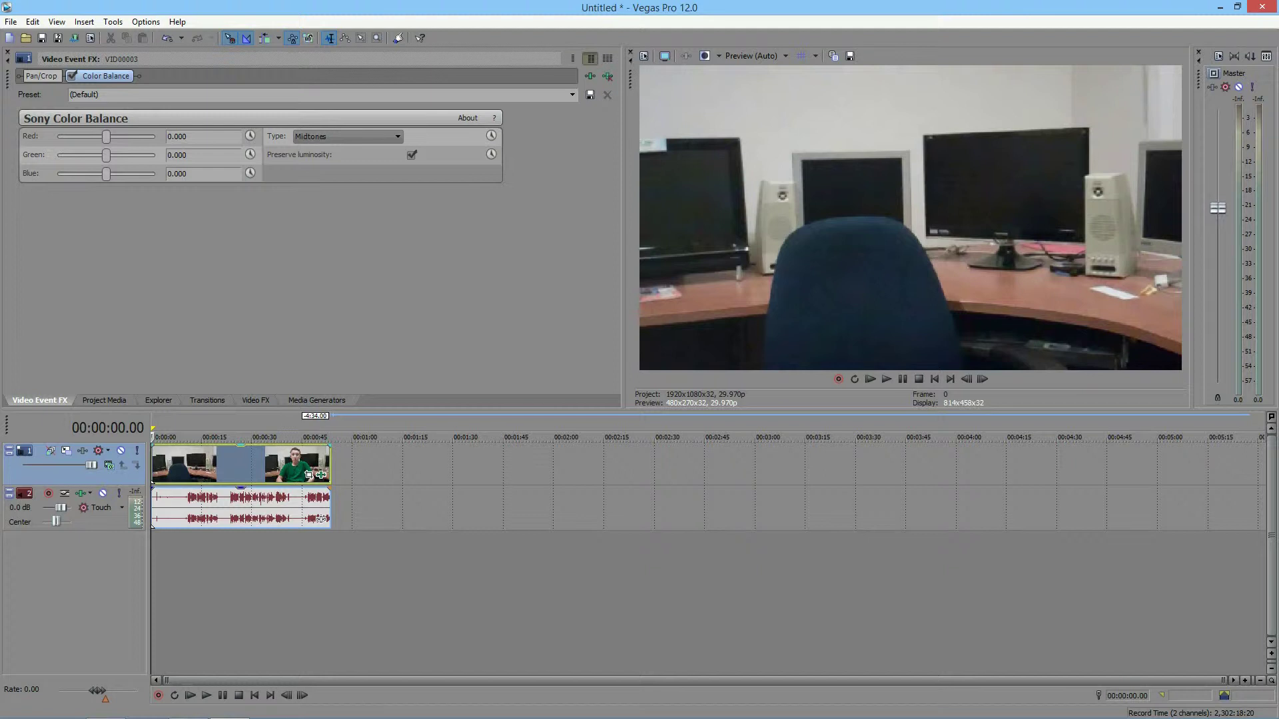
drag(106, 137, 111, 173)
key(BackSpace)
key(BackSpace)
key(BackSpace)
key(BackSpace)
click(186, 173)
mouse_move(110, 174)
mouse_down()
mouse_move(121, 174)
mouse_move(111, 136)
mouse_move(124, 137)
mouse_move(119, 155)
mouse_up()
mouse_move(121, 173)
mouse_down()
mouse_move(87, 174)
mouse_move(108, 155)
mouse_up()
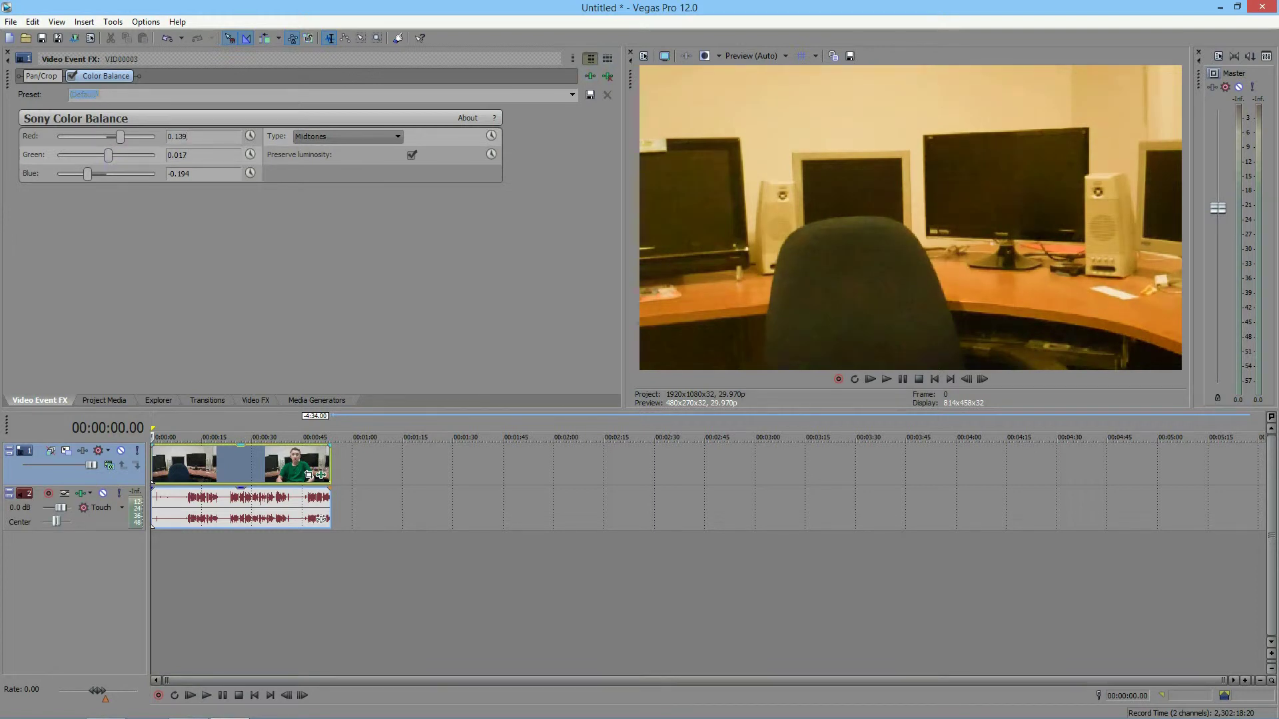
click(86, 94)
key(Return)
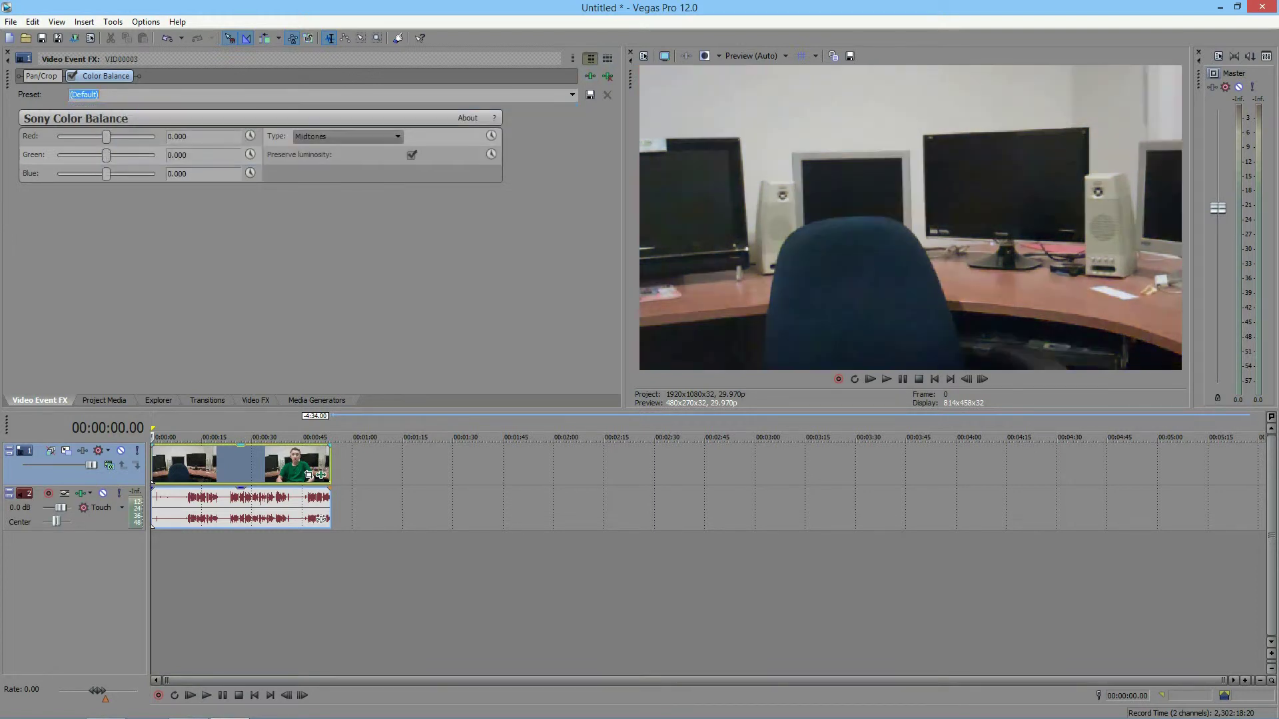
drag(106, 174, 57, 136)
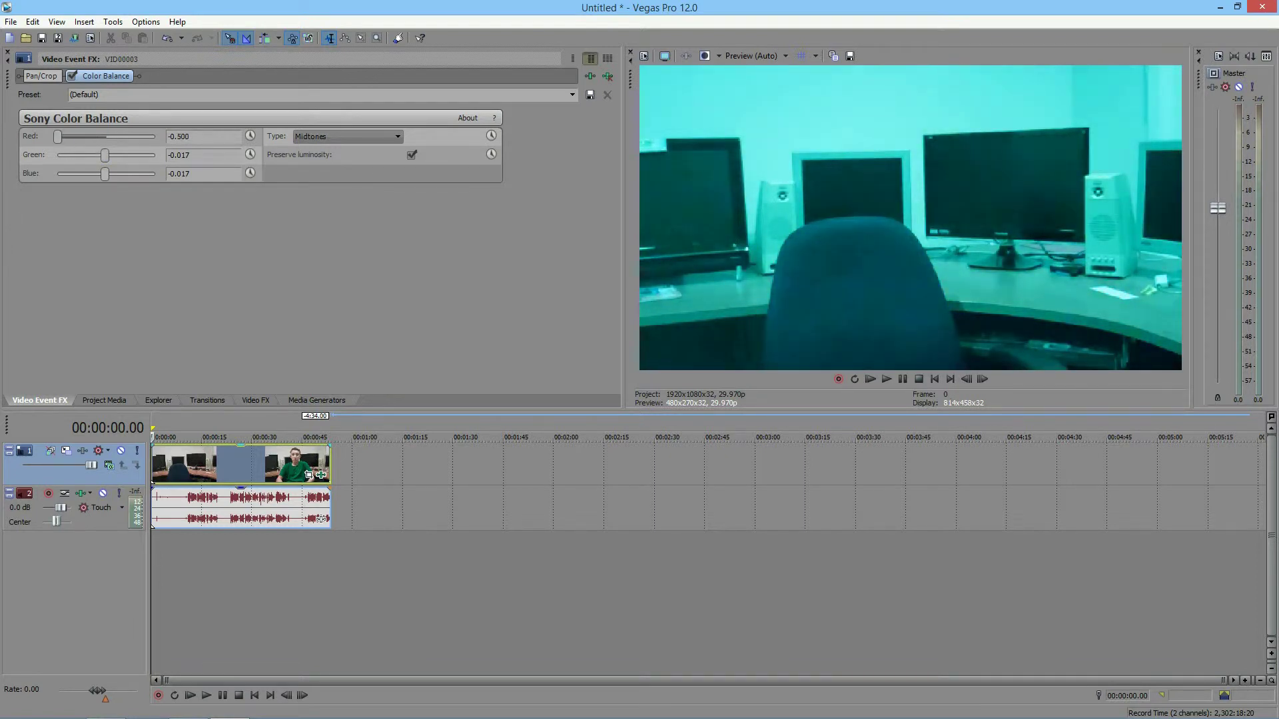
drag(57, 136, 105, 136)
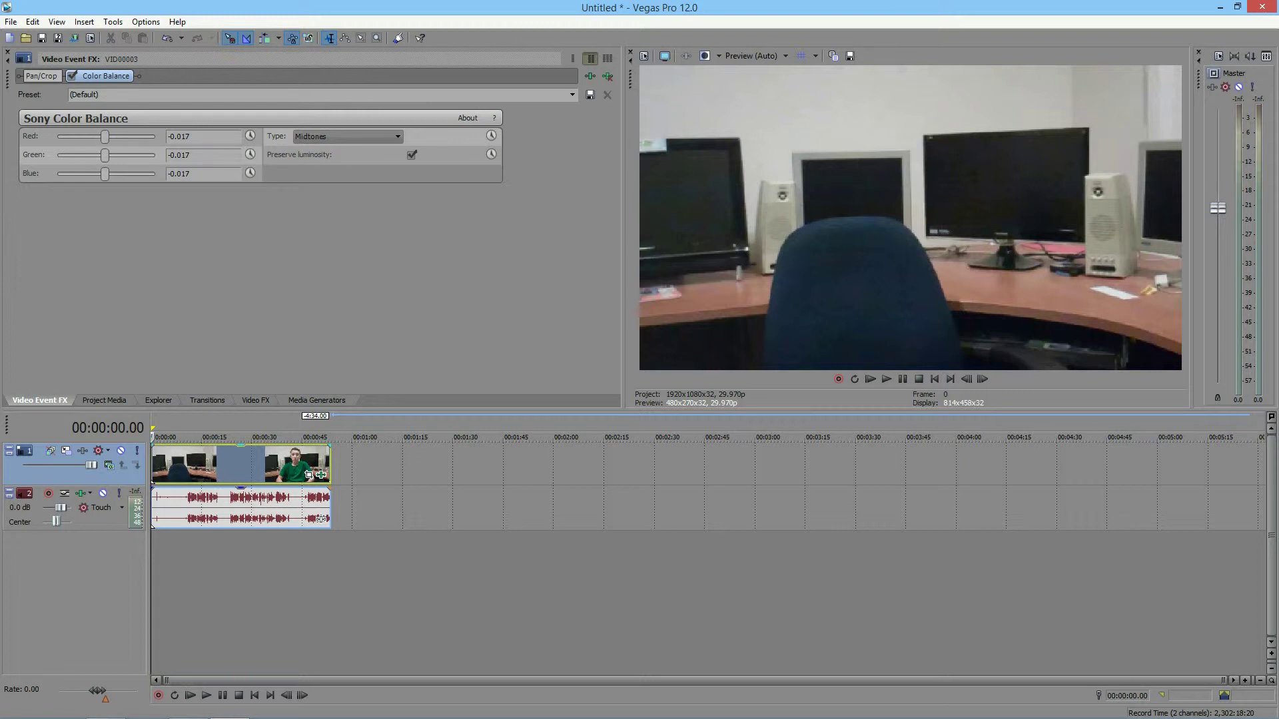
mouse_move(104, 137)
mouse_down()
mouse_move(156, 136)
mouse_move(106, 137)
mouse_up()
Set the Red level to 0.500, compare Preserve luminosity off and on, and leave it checked.
drag(105, 136, 156, 137)
click(412, 155)
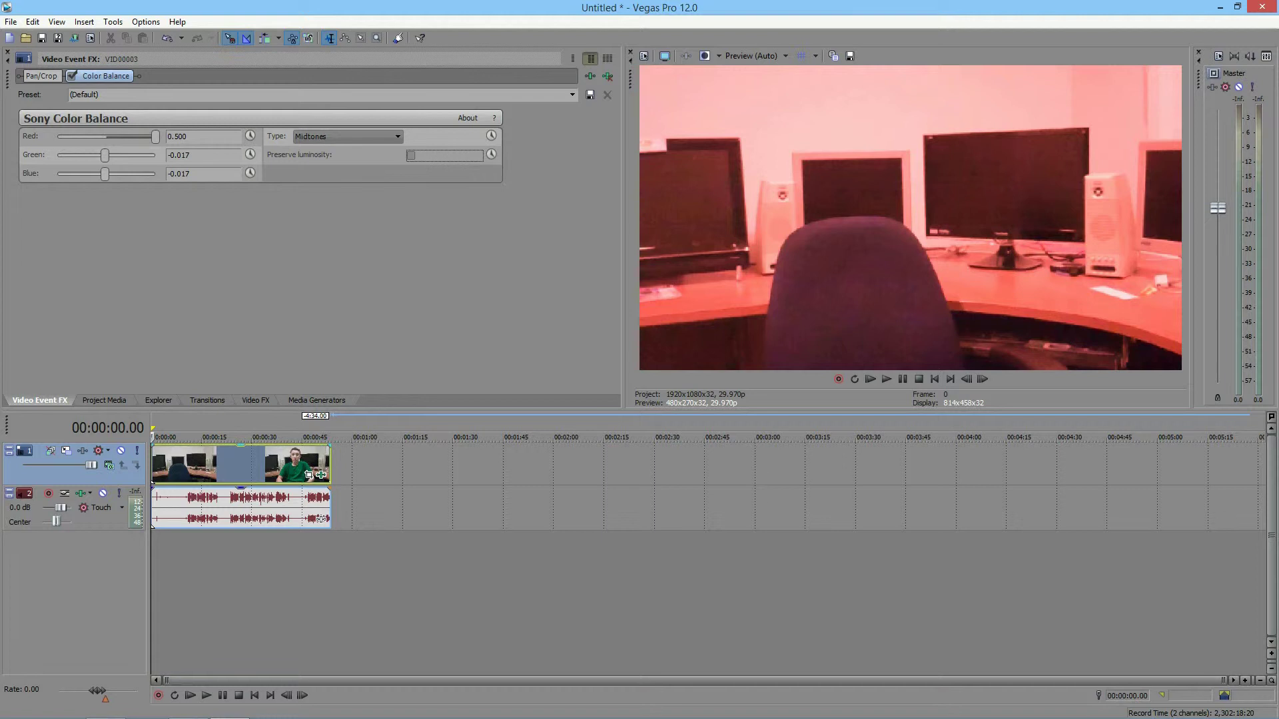
mouse_move(156, 137)
mouse_down()
mouse_move(109, 136)
mouse_move(155, 137)
mouse_up()
click(411, 155)
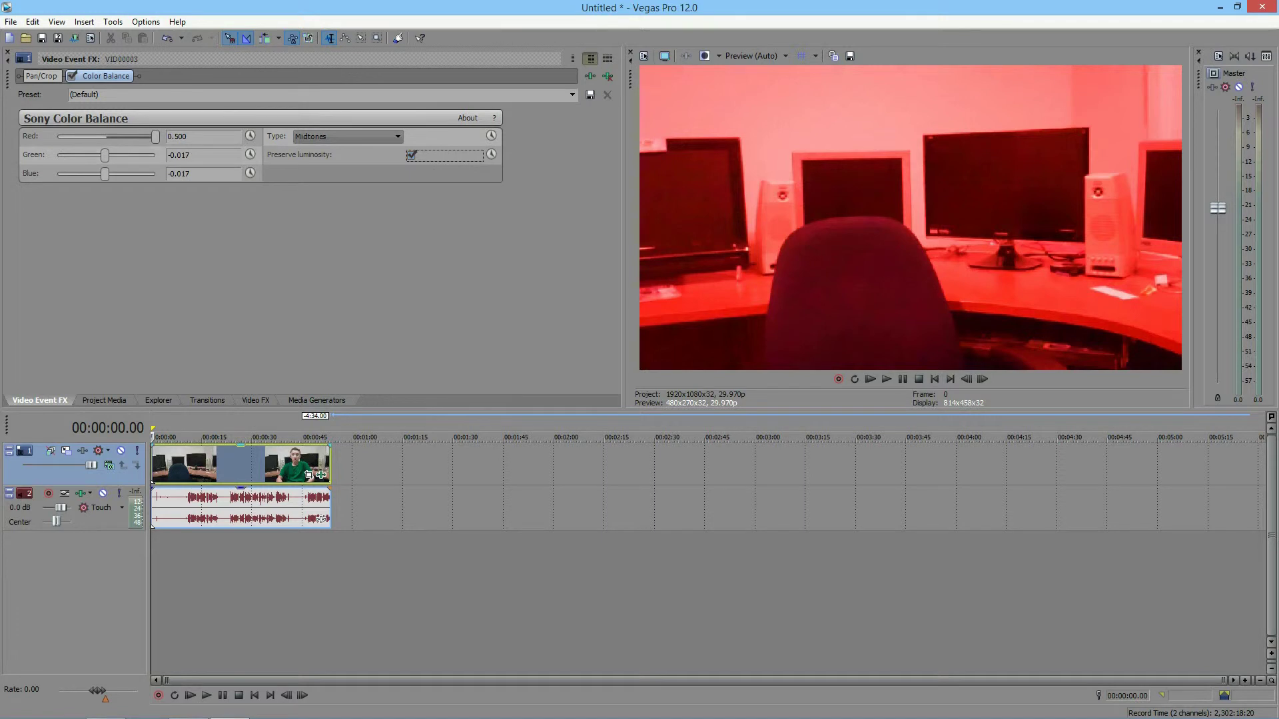
click(411, 155)
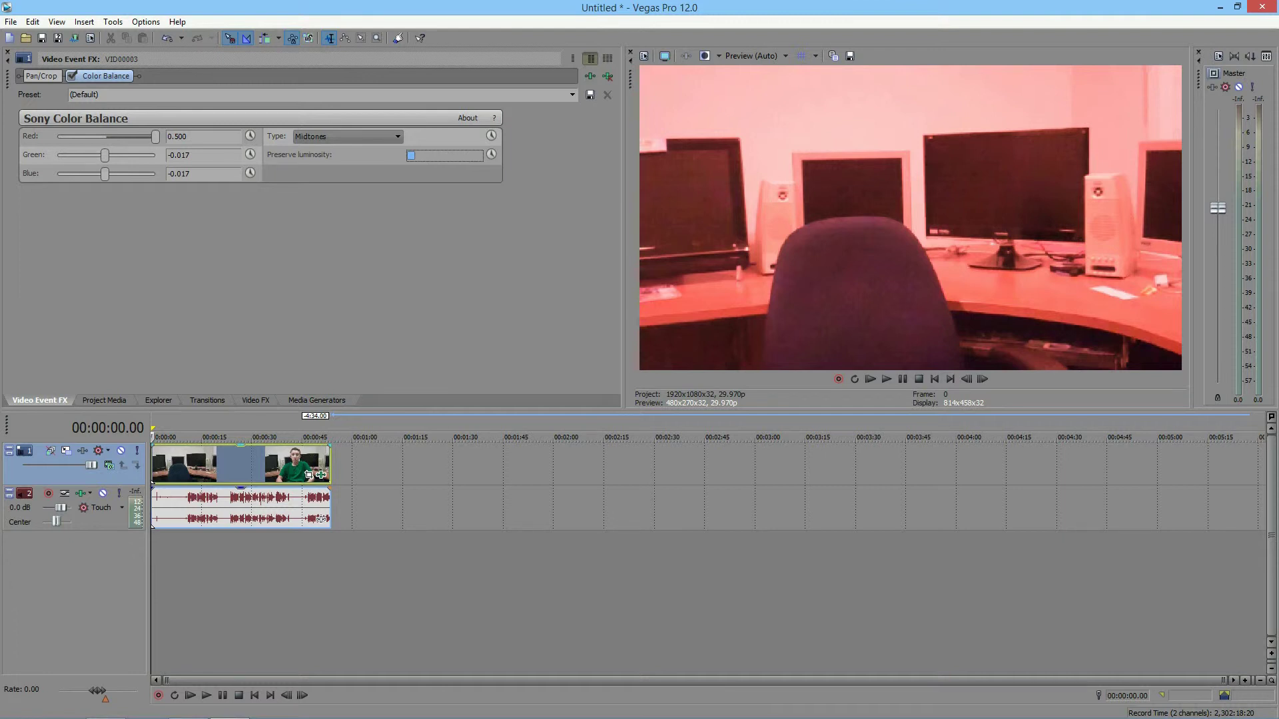
click(411, 155)
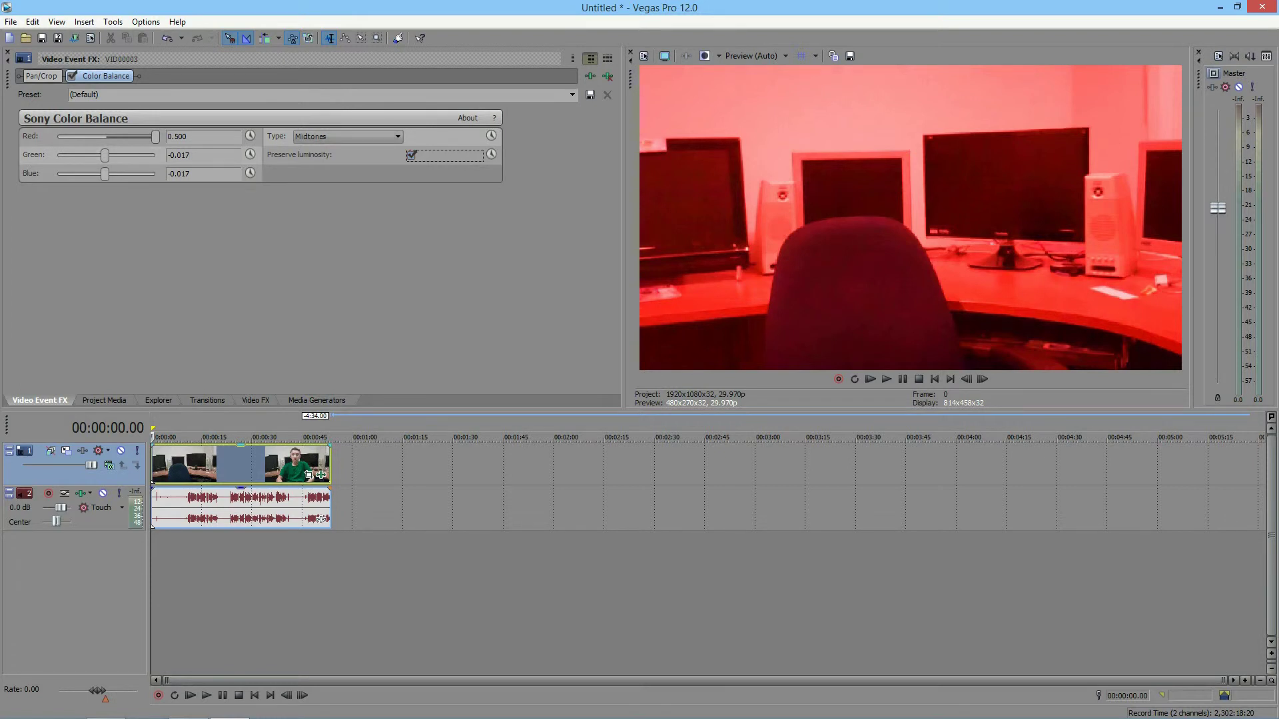
click(373, 137)
key(Down)
key(Down)
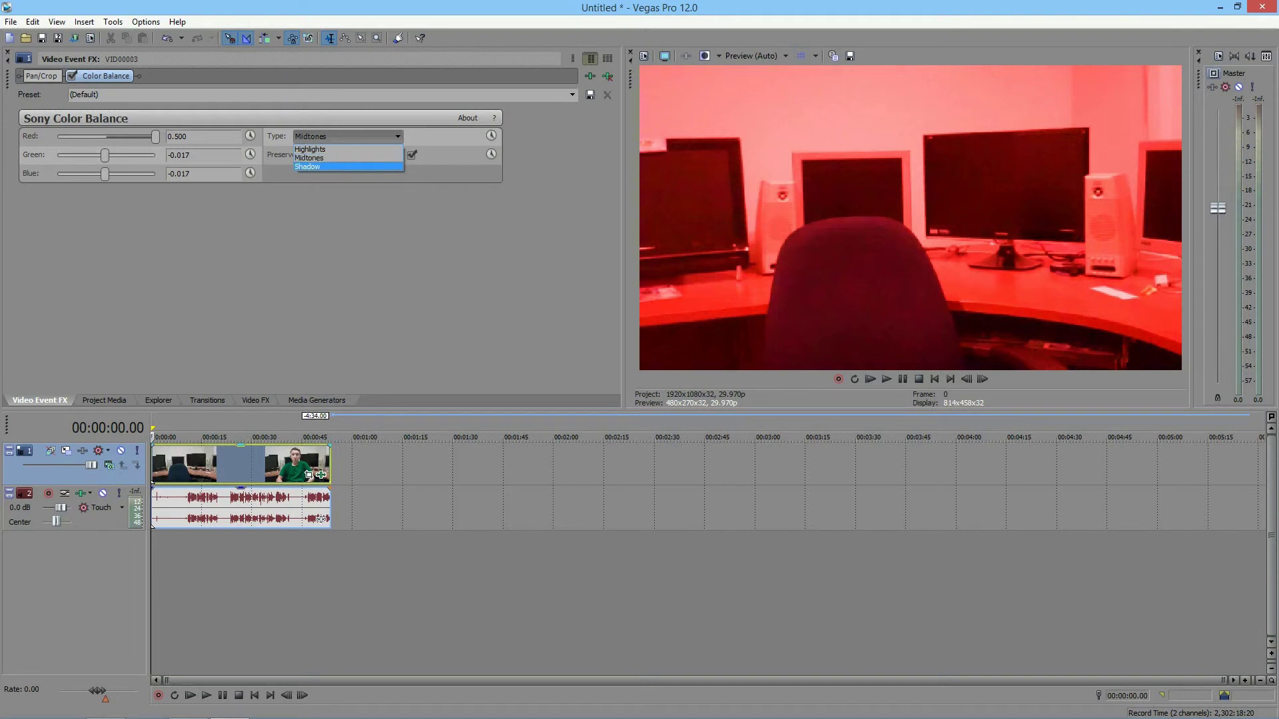
key(Up)
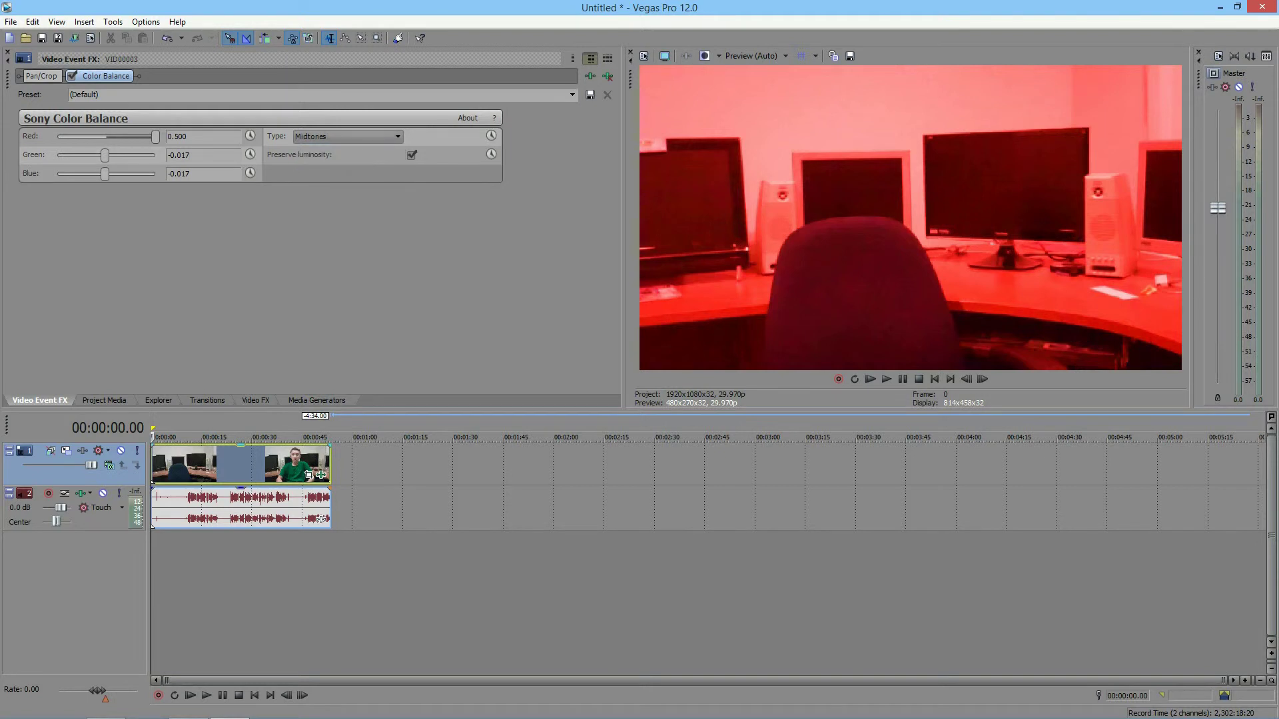
key(Up)
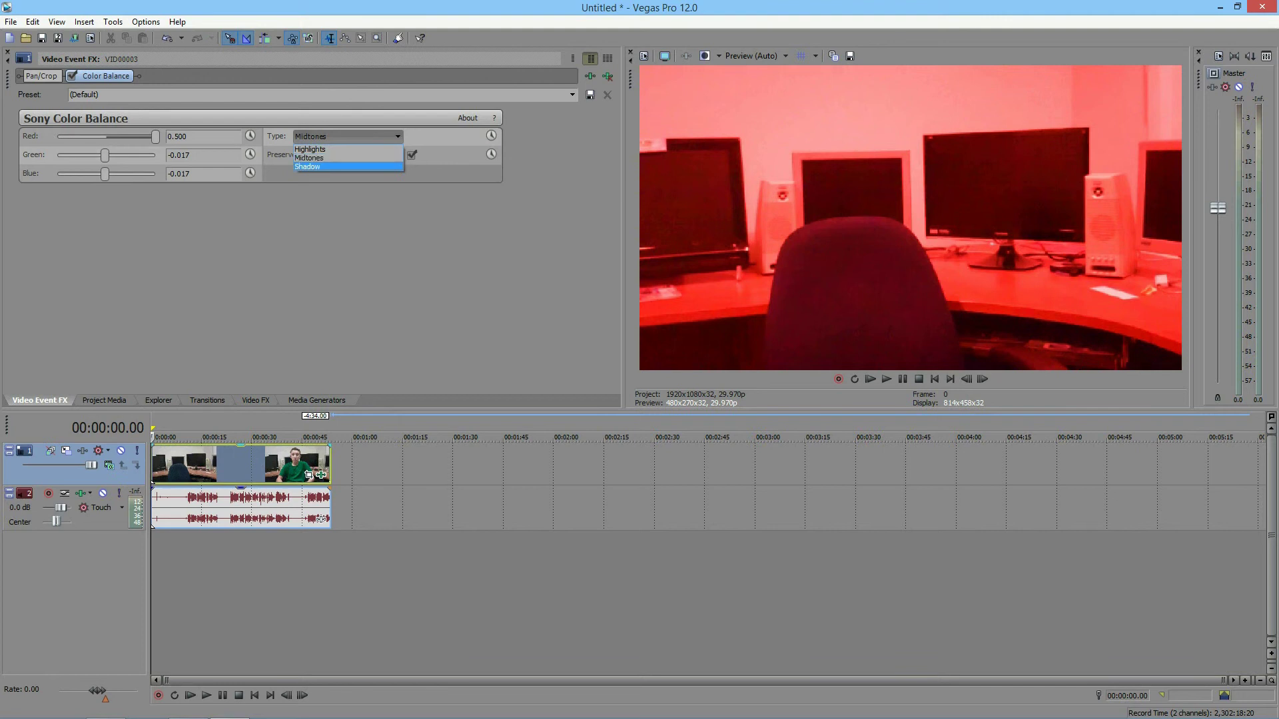
key(Escape)
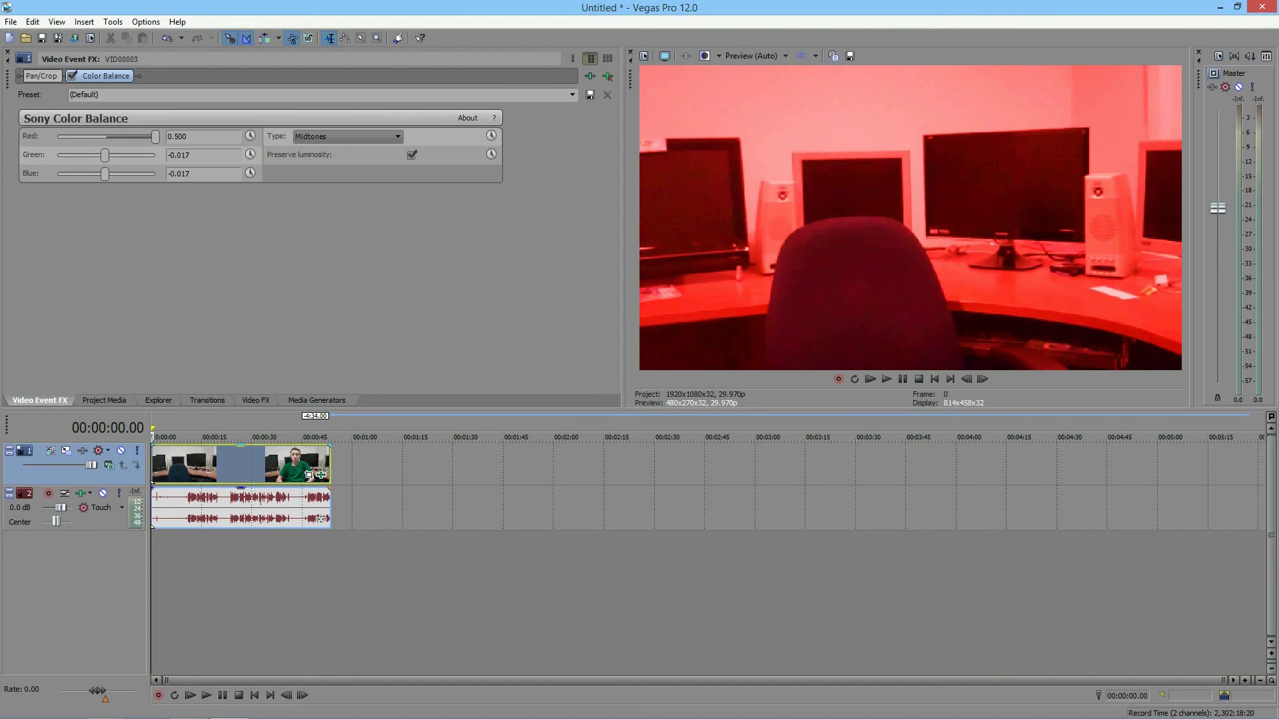
Move the splitter left so the Video Preview window grows beside the Event FX panel.
drag(629, 233, 549, 233)
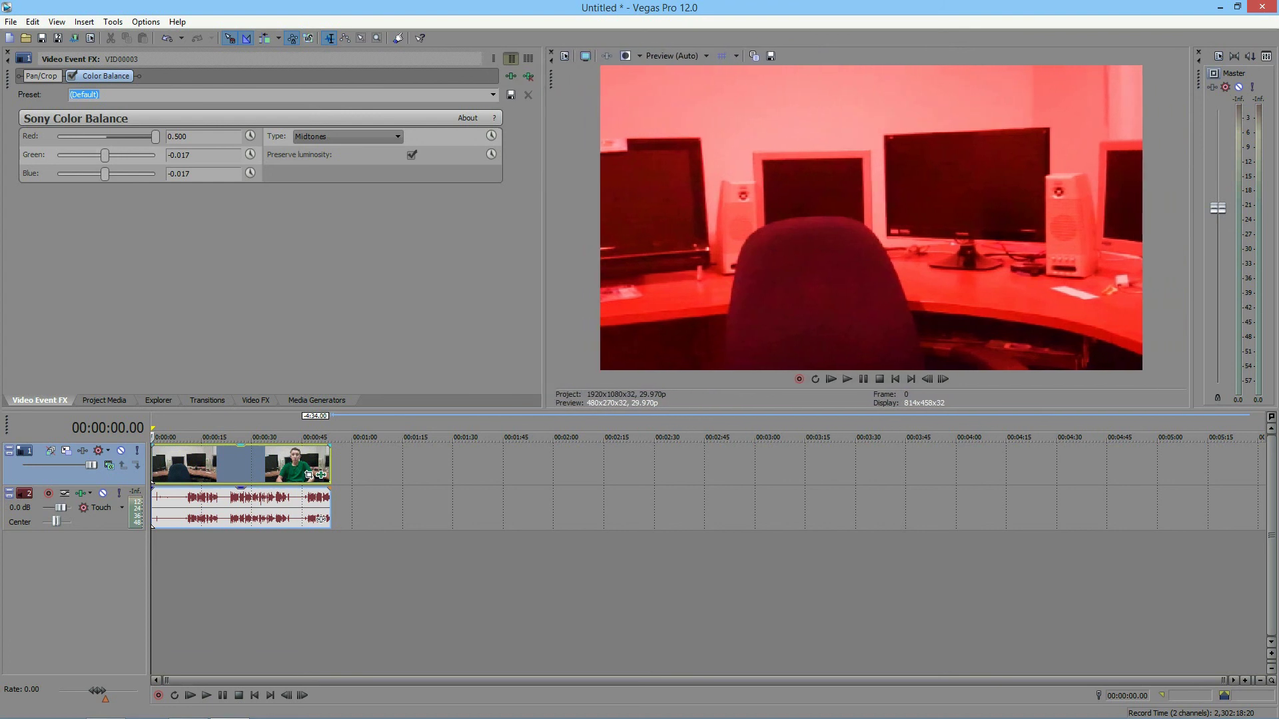